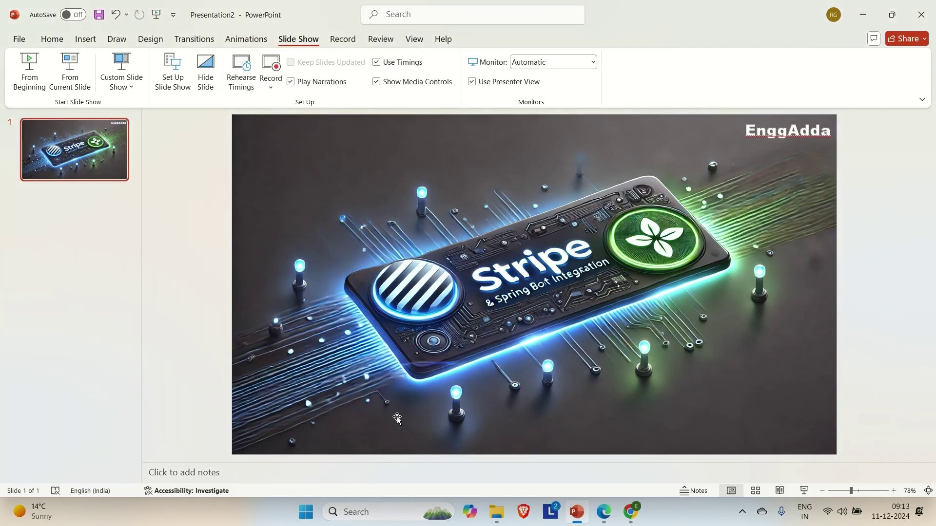
Bring up Edge and review the test-mode Stripe dashboard home with its developer API keys
{"action": "left_click", "coordinate": [604, 511]}
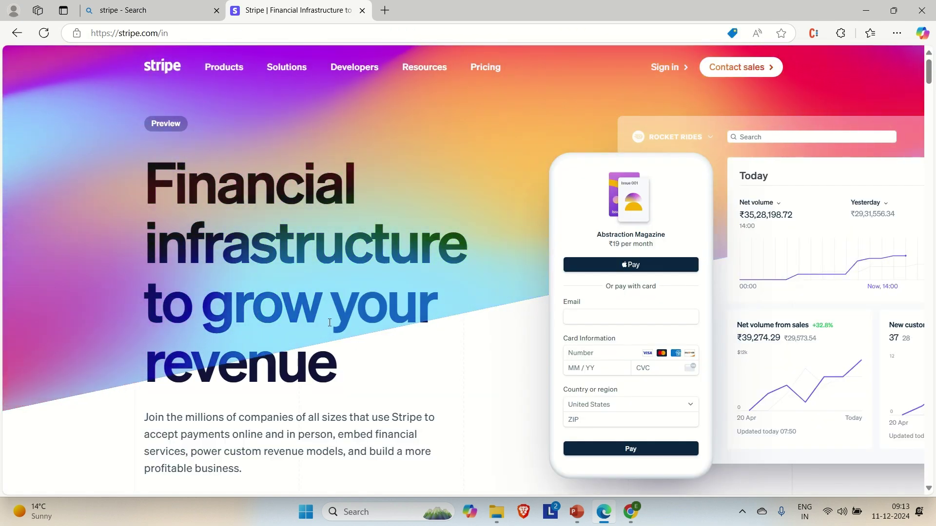
{"action": "scroll", "coordinate": [378, 399], "scroll_direction": "down", "scroll_amount": 1}
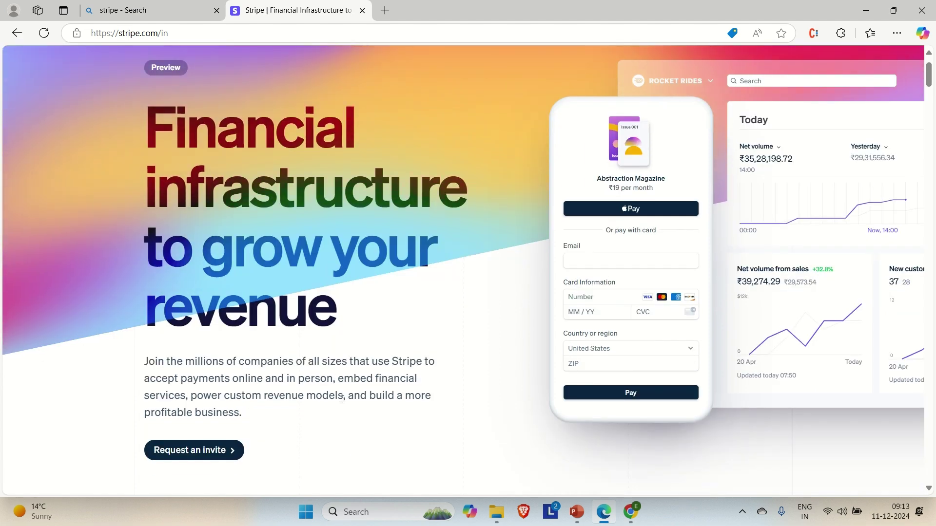
{"action": "scroll", "coordinate": [484, 349], "scroll_direction": "up", "scroll_amount": 1}
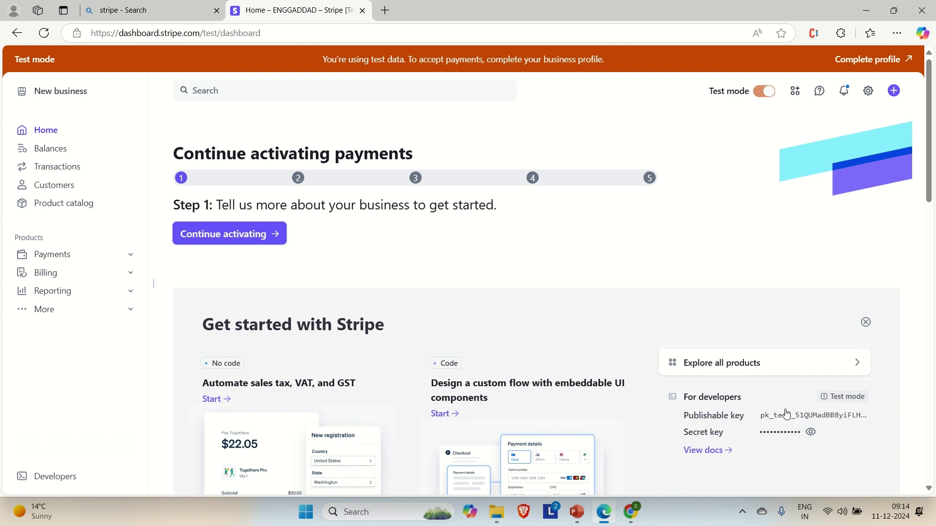
Bring up the Chrome window previews from the taskbar to find the ChatGPT window
{"action": "mouse_move", "coordinate": [834, 397]}
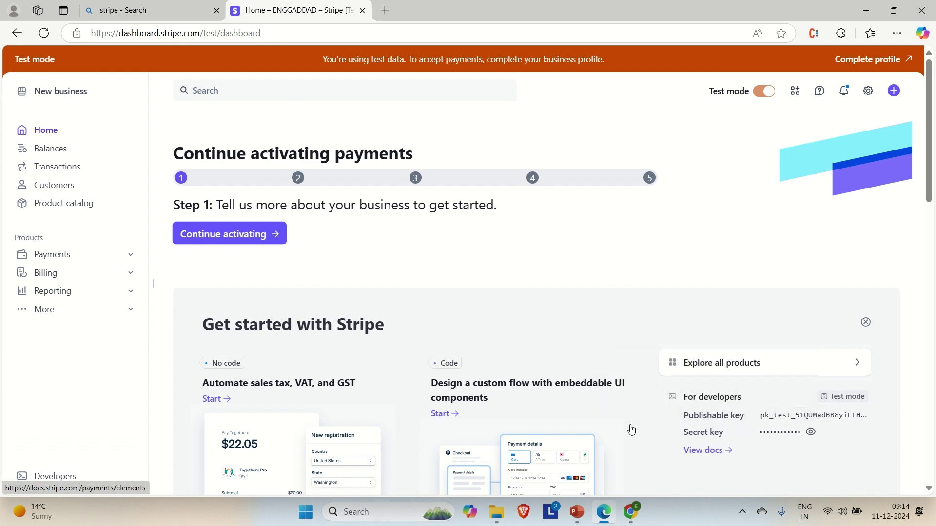
{"action": "mouse_move", "coordinate": [627, 522]}
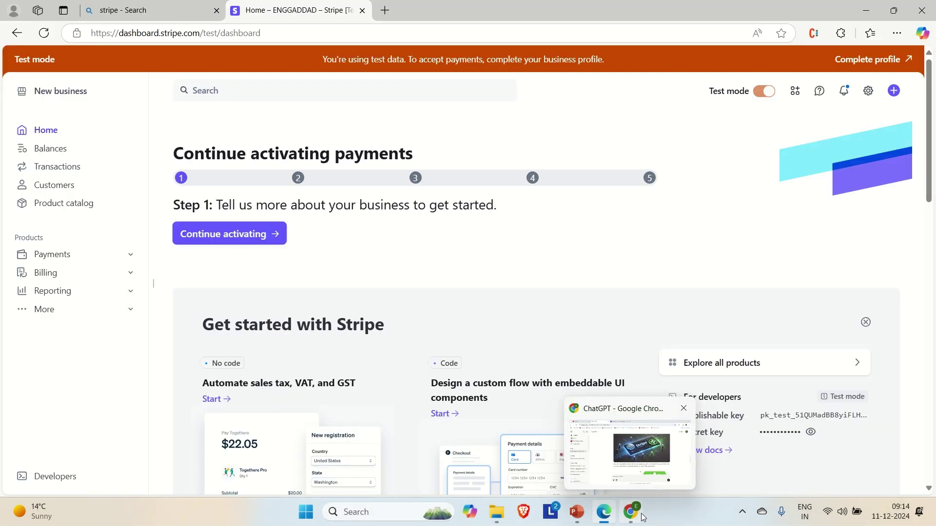
Bring Chrome forward, close the Yahoo, ChatGPT and YouTube tabs, and search the web for 'stripe'
{"action": "left_click", "coordinate": [643, 517]}
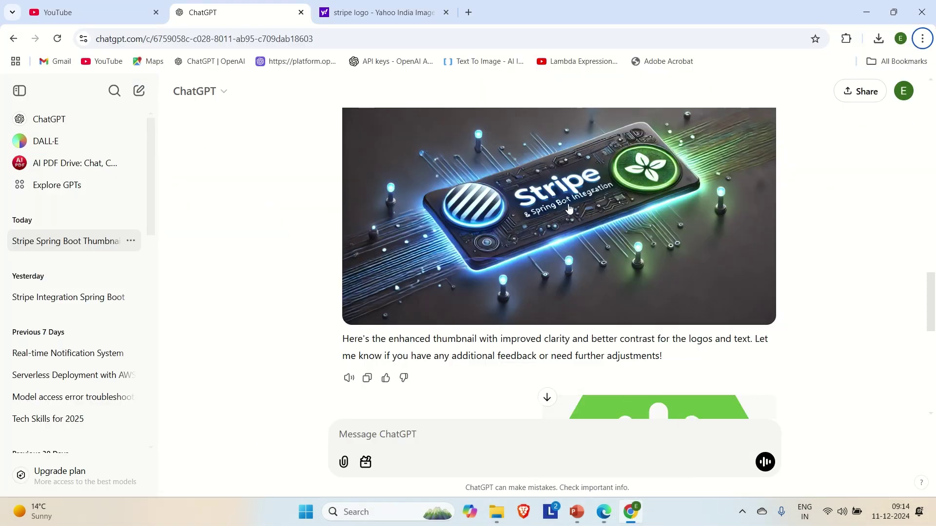
{"action": "left_click", "coordinate": [469, 12]}
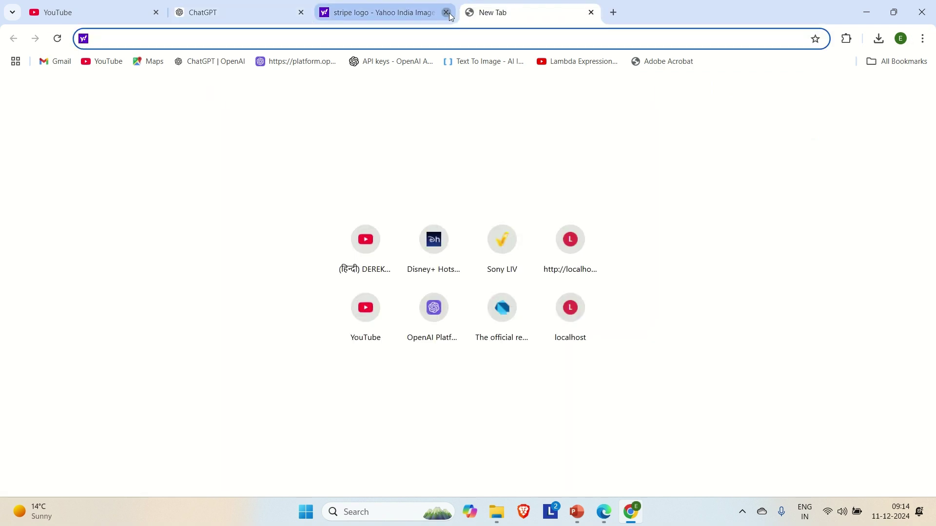
{"action": "left_click", "coordinate": [446, 12]}
{"action": "left_click", "coordinate": [309, 17]}
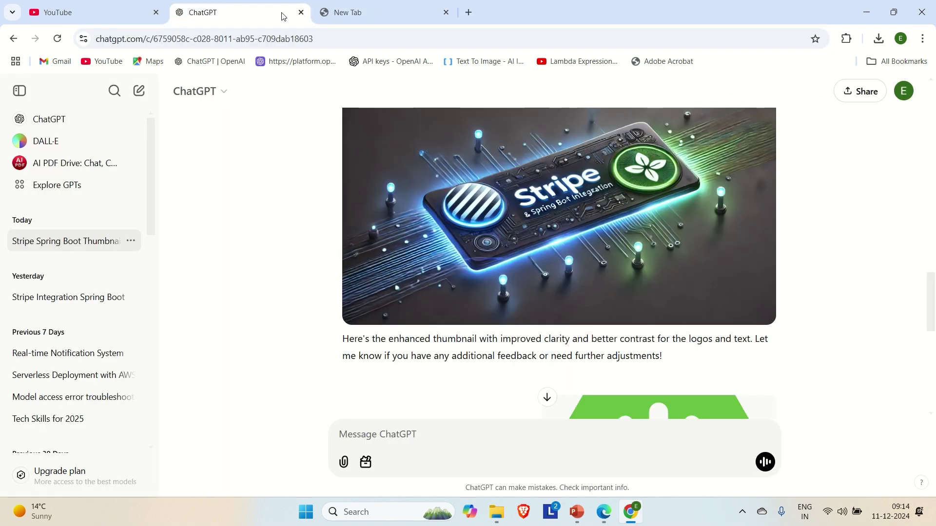
{"action": "left_click", "coordinate": [300, 12]}
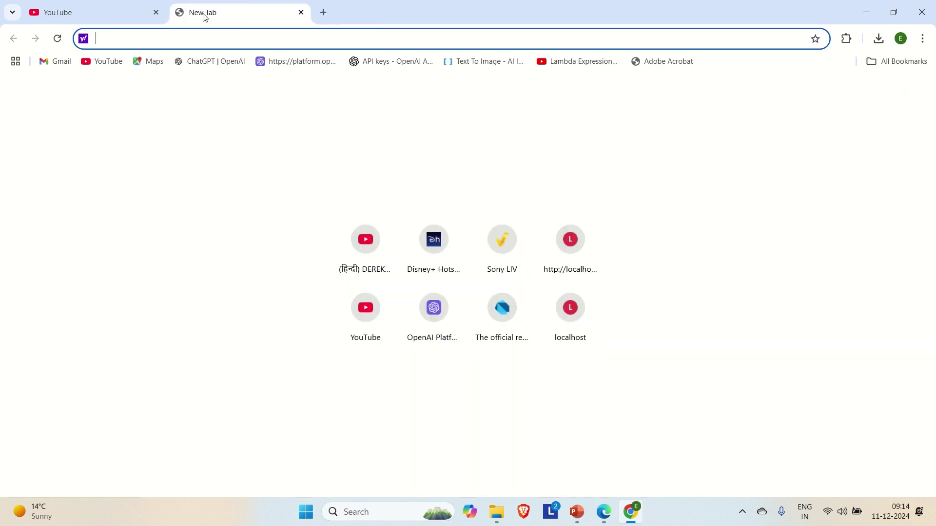
{"action": "left_click", "coordinate": [156, 13]}
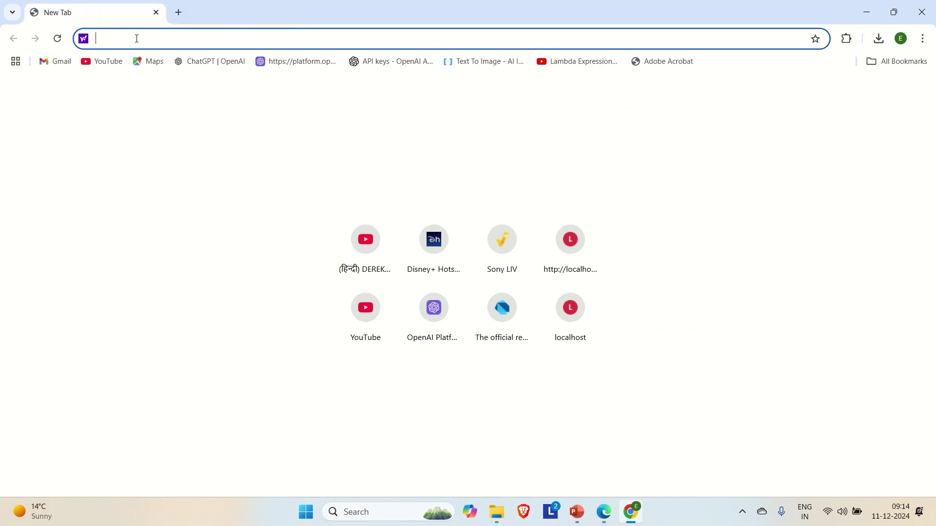
{"action": "type", "text": "stripe"}
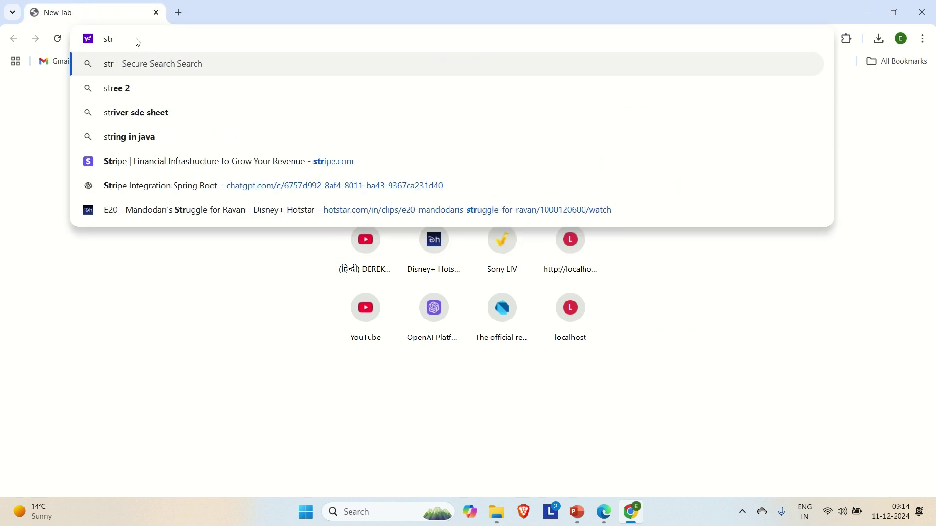
{"action": "key", "text": "Return"}
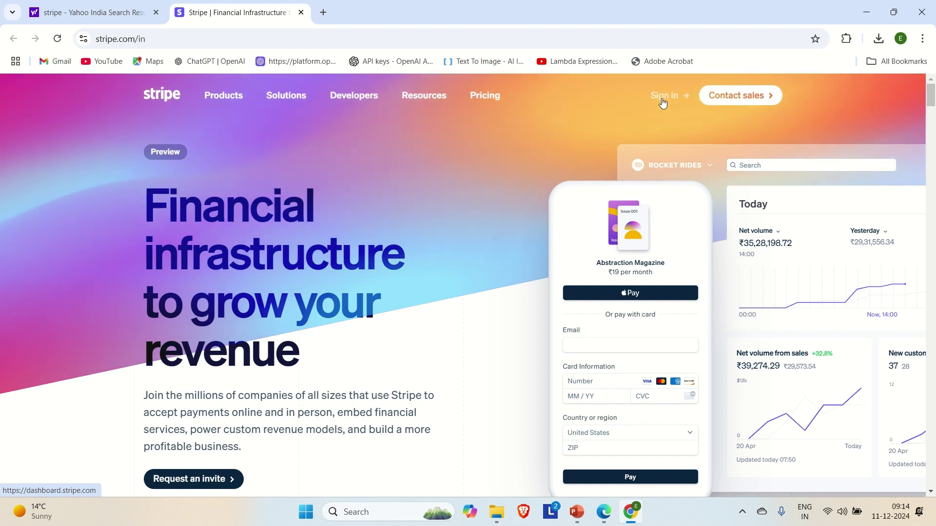
Go from Stripe's Sign in page to the empty 'Create your Stripe account' form
{"action": "left_click", "coordinate": [664, 100]}
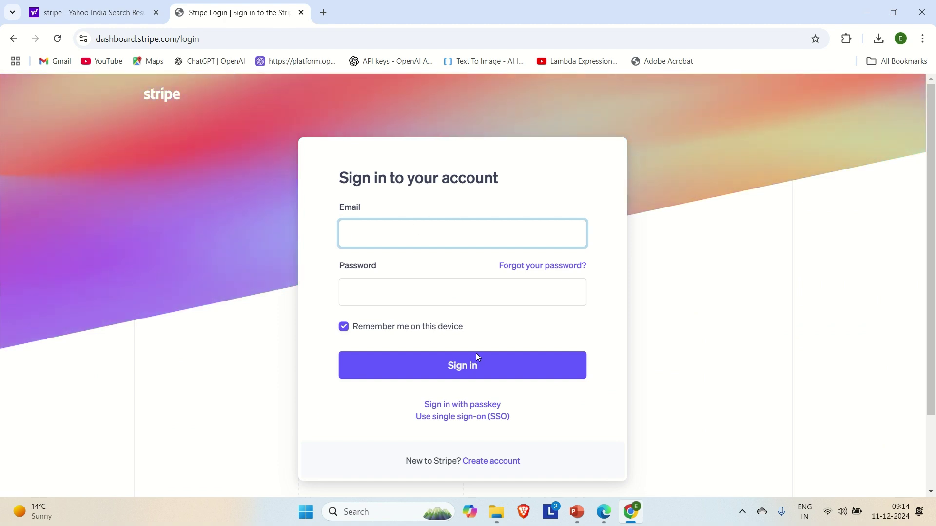
{"action": "scroll", "coordinate": [496, 397], "scroll_direction": "down", "scroll_amount": 2}
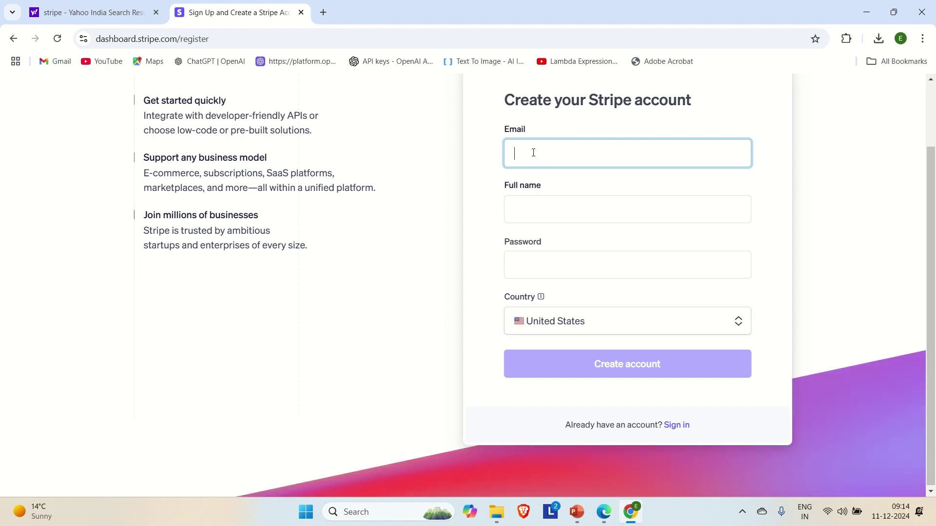
Enter the account e-mail address in the sign-up form, fixing a stray digit
{"action": "left_click", "coordinate": [679, 433]}
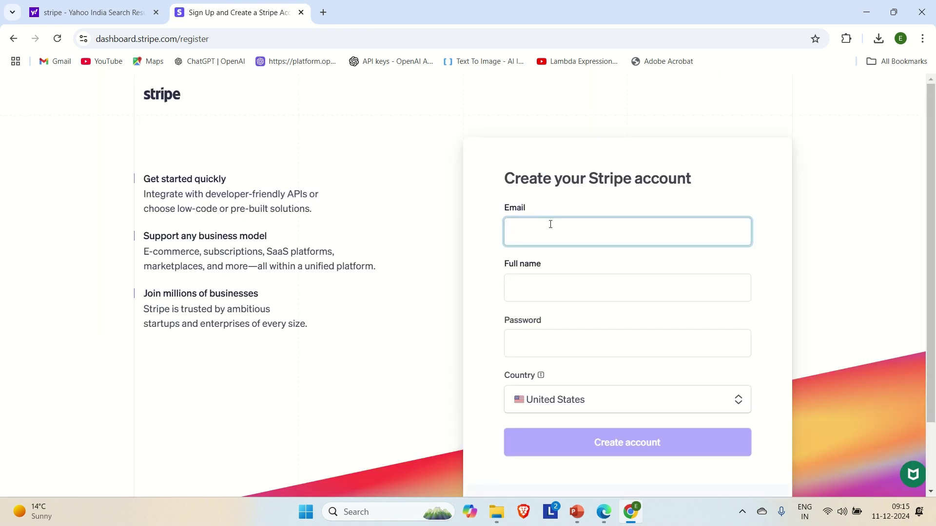
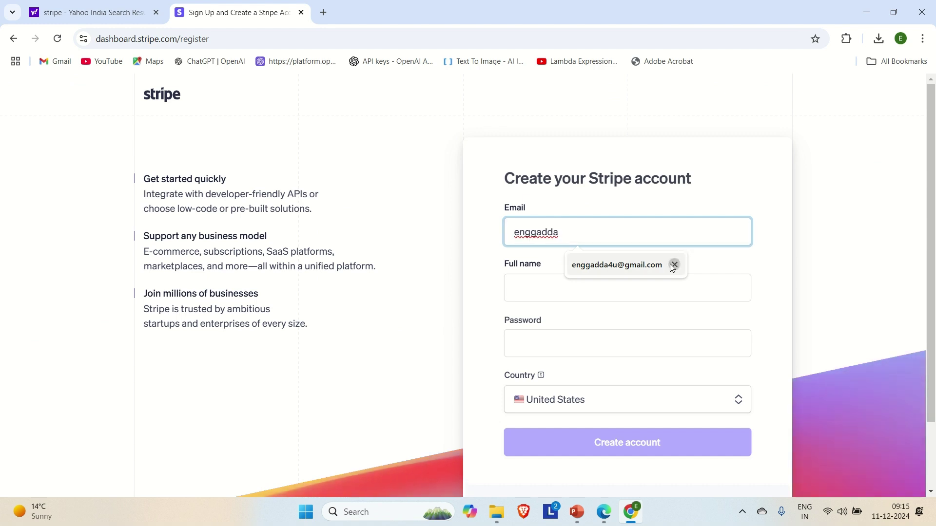
{"action": "left_click", "coordinate": [673, 265]}
{"action": "type", "text": "2"}
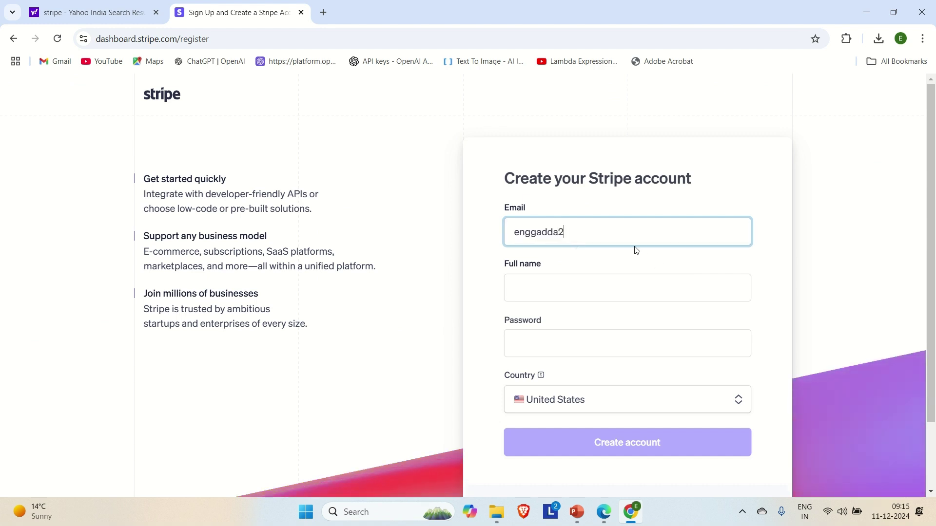
{"action": "key", "text": "BackSpace"}
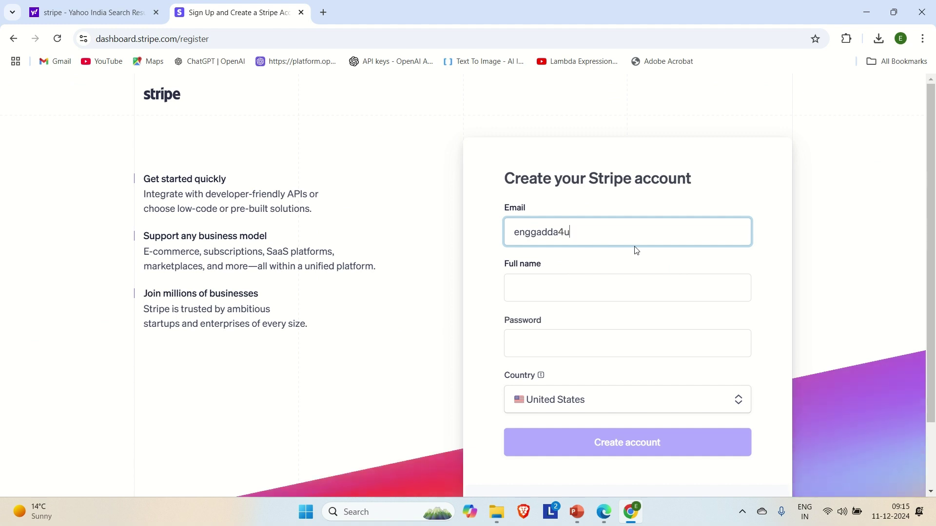
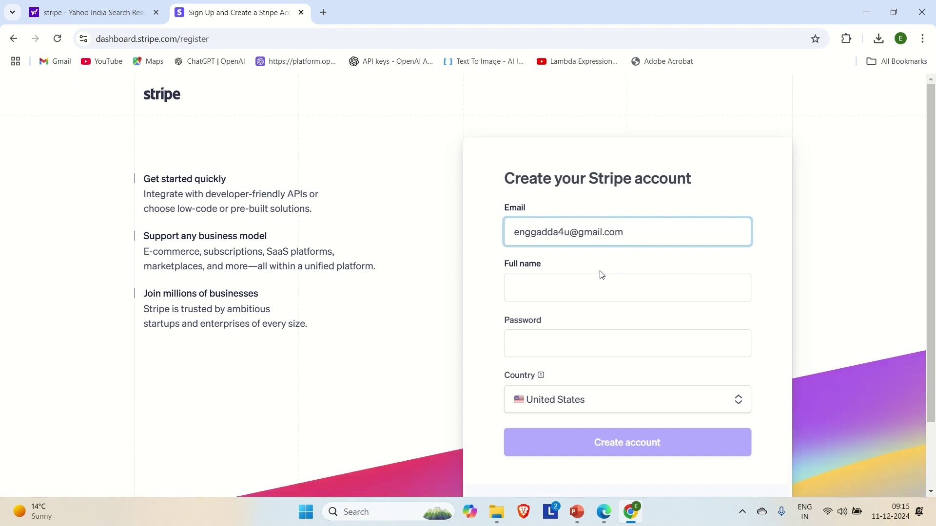
Fill in the full name field, correcting a mistyped letter
{"action": "left_click", "coordinate": [583, 280]}
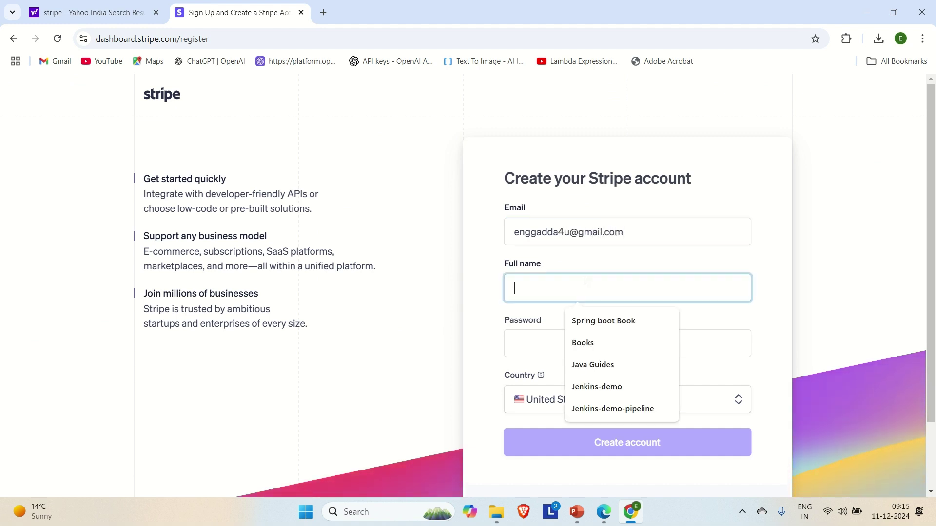
{"action": "type", "text": "Engg A"}
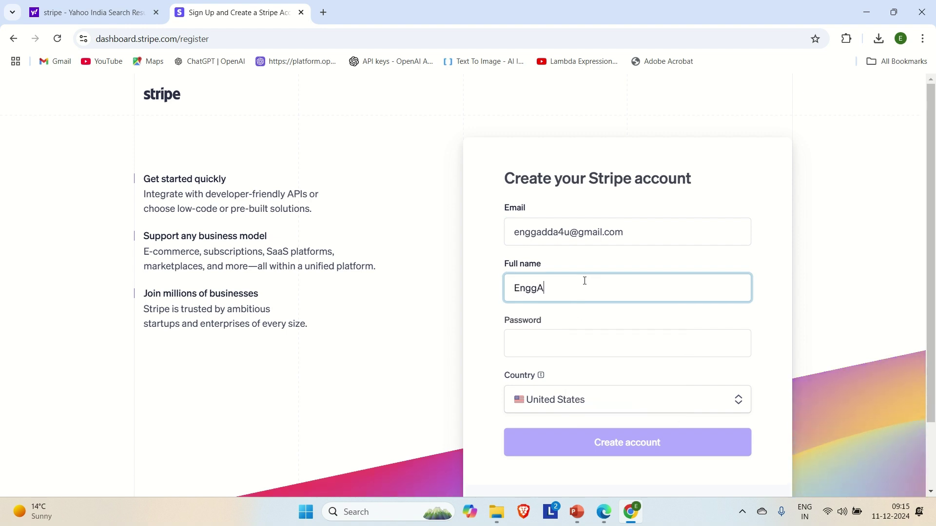
{"action": "key", "text": "BackSpace"}
{"action": "type", "text": "Adda"}
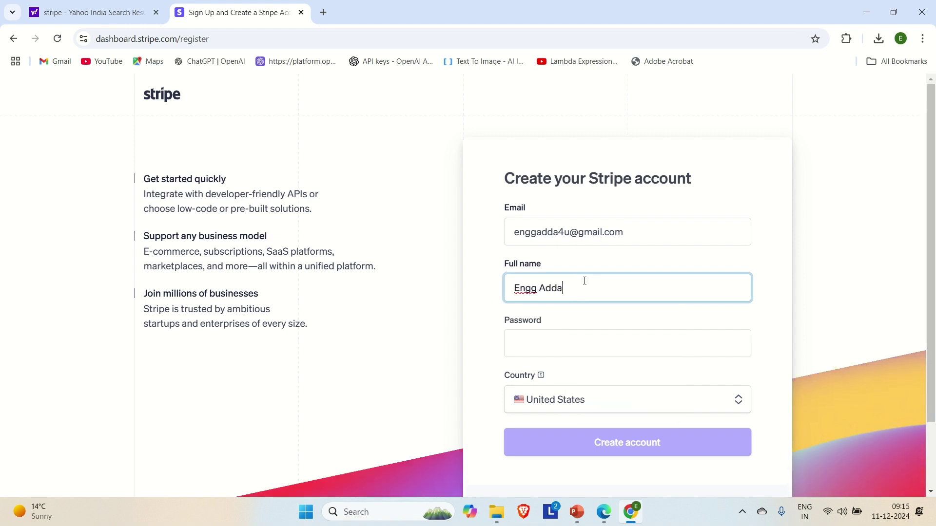
Turn down the browser's suggested strong password and return to the empty password field
{"action": "left_click", "coordinate": [539, 340]}
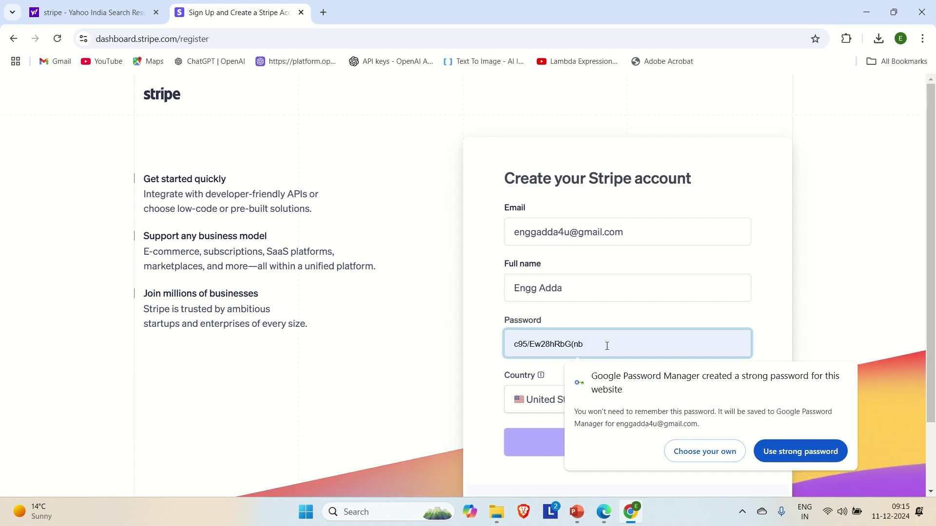
{"action": "left_click", "coordinate": [496, 351]}
{"action": "scroll", "coordinate": [496, 351], "scroll_direction": "down", "scroll_amount": 1}
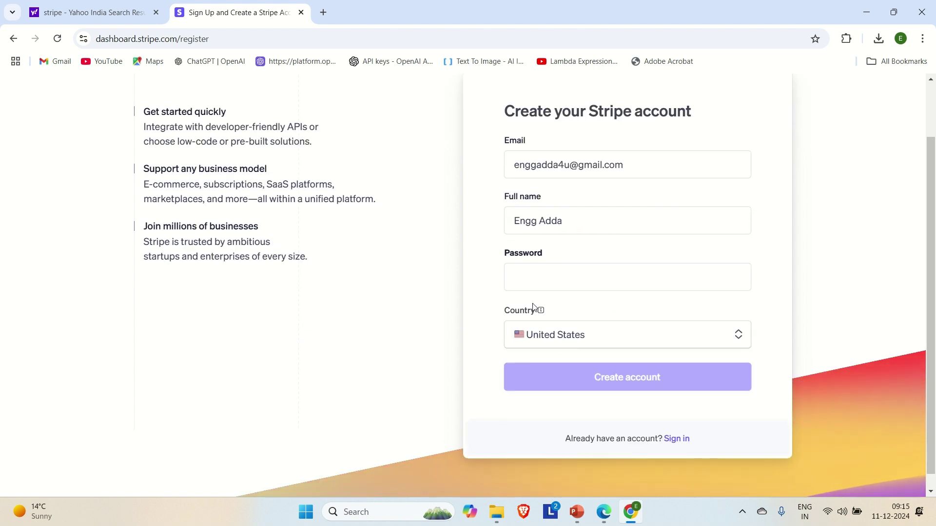
{"action": "left_click", "coordinate": [551, 283]}
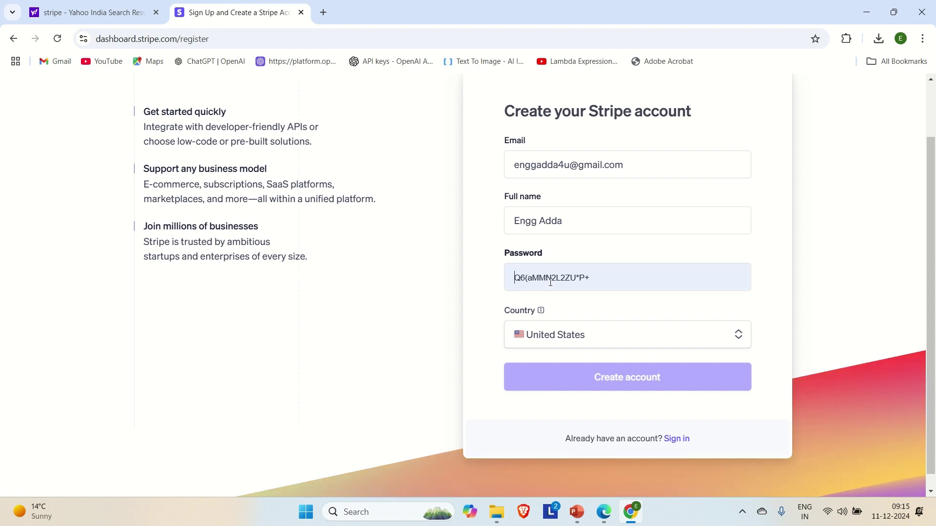
{"action": "left_click", "coordinate": [481, 317]}
{"action": "scroll", "coordinate": [553, 323], "scroll_direction": "down", "scroll_amount": 1}
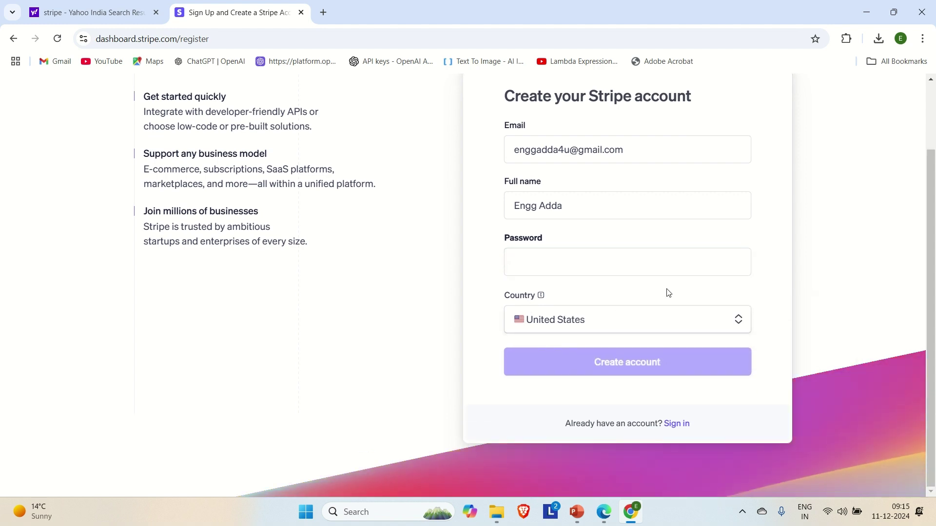
{"action": "left_click", "coordinate": [631, 265]}
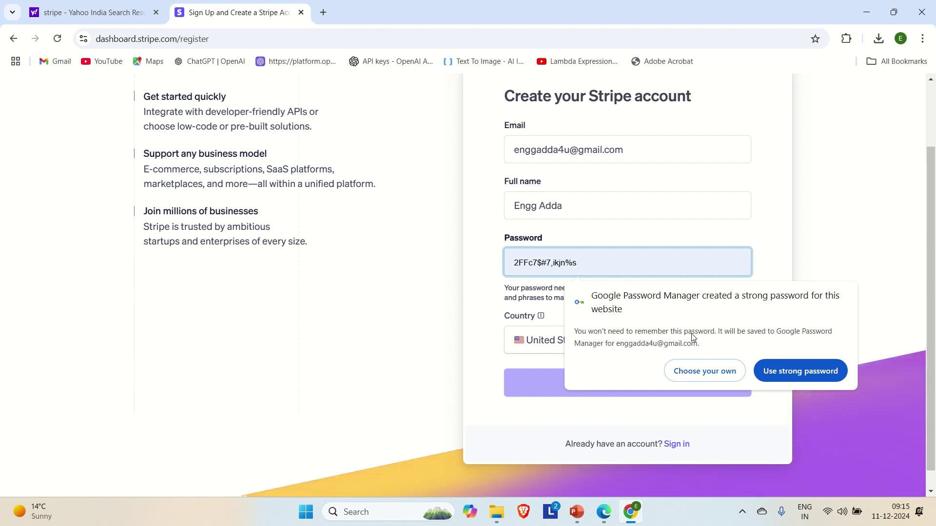
Choose your own password, type one rated Acceptable, and create the Stripe account
{"action": "left_click", "coordinate": [704, 373]}
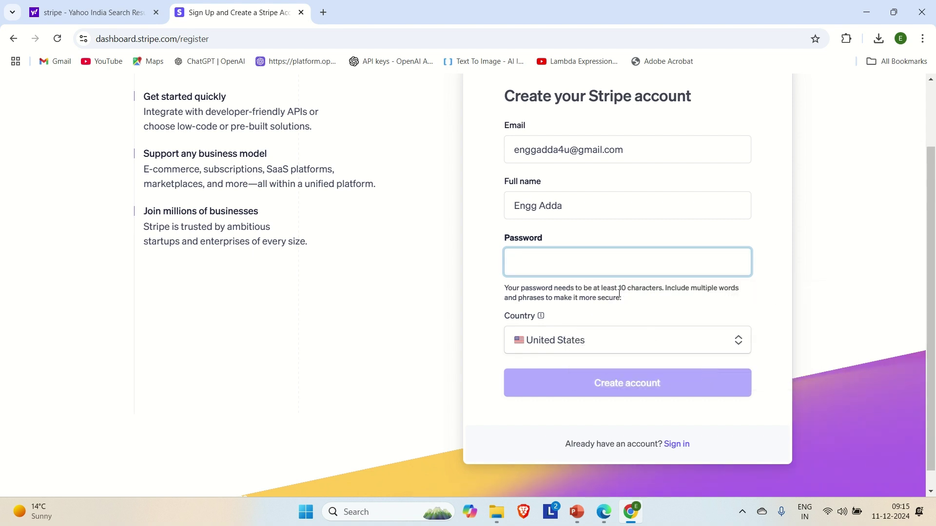
{"action": "type", "text": "a"}
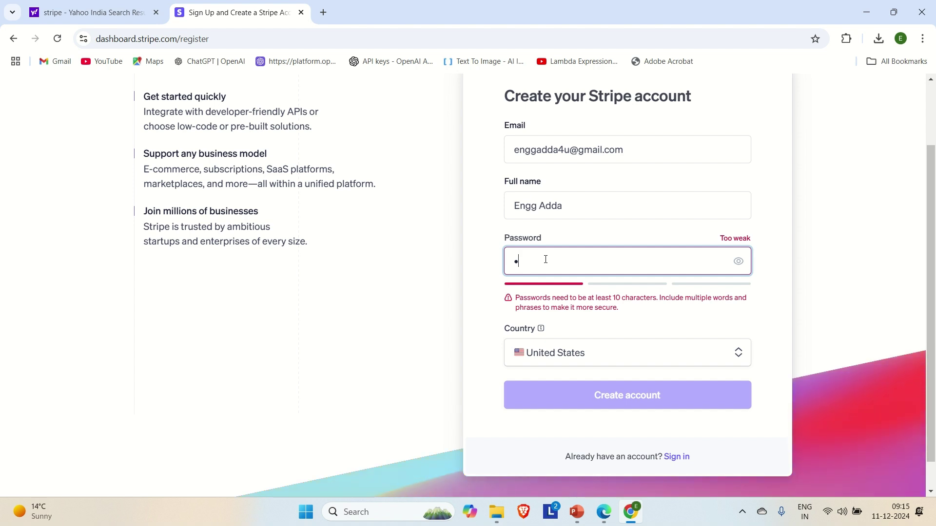
{"action": "type", "text": "bcd"}
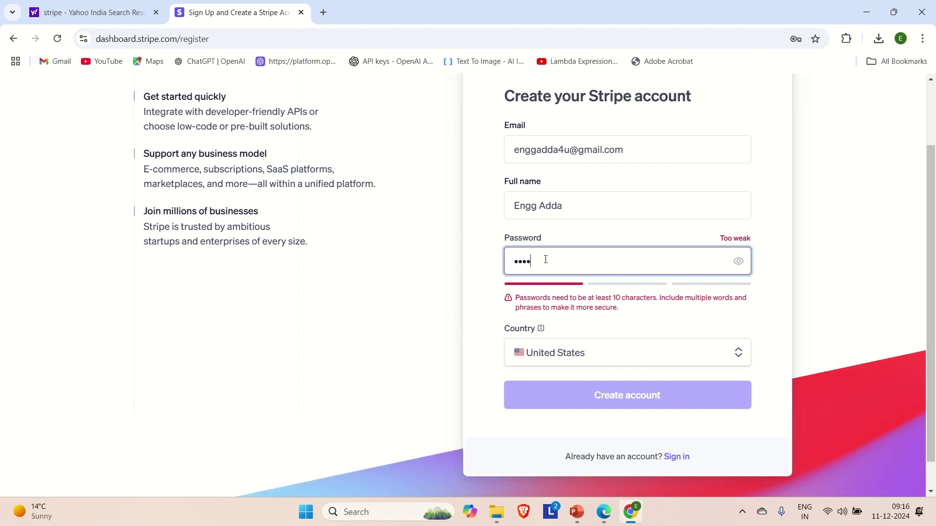
{"action": "type", "text": "efg"}
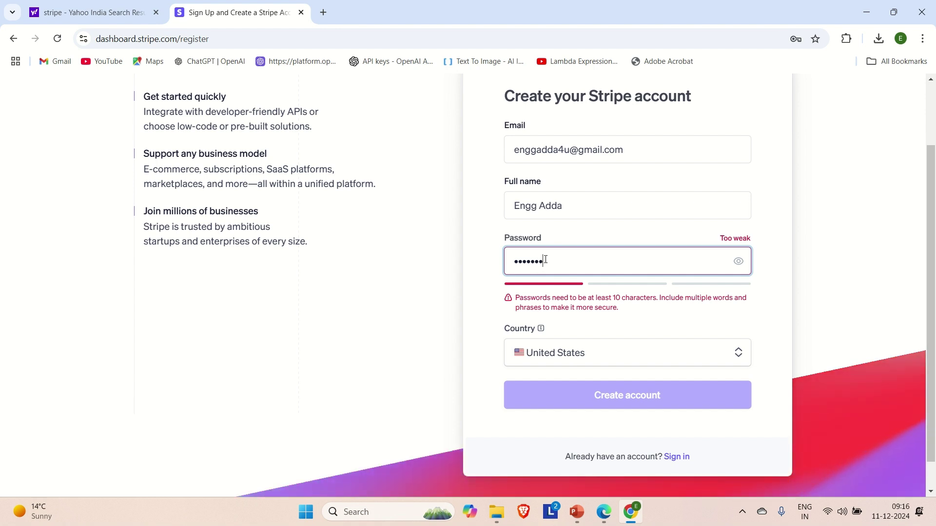
{"action": "type", "text": "hijklmn"}
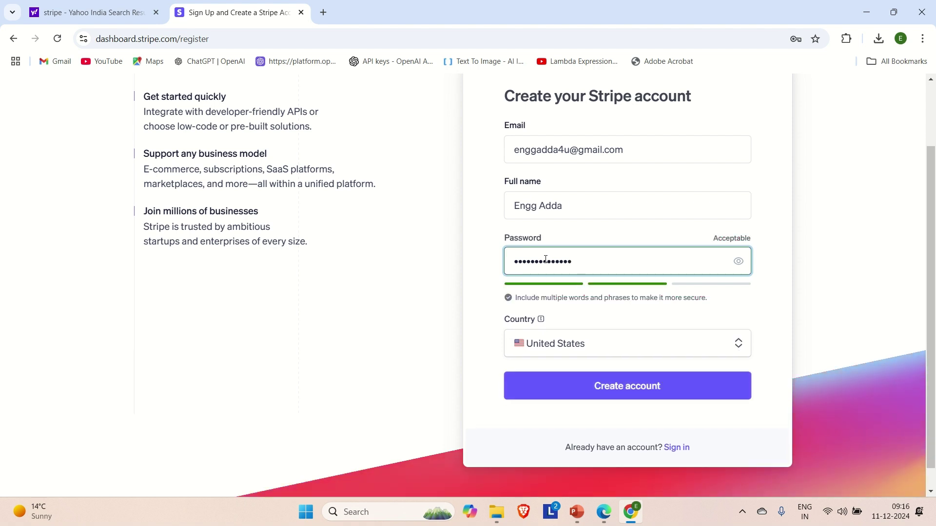
{"action": "left_click", "coordinate": [619, 393]}
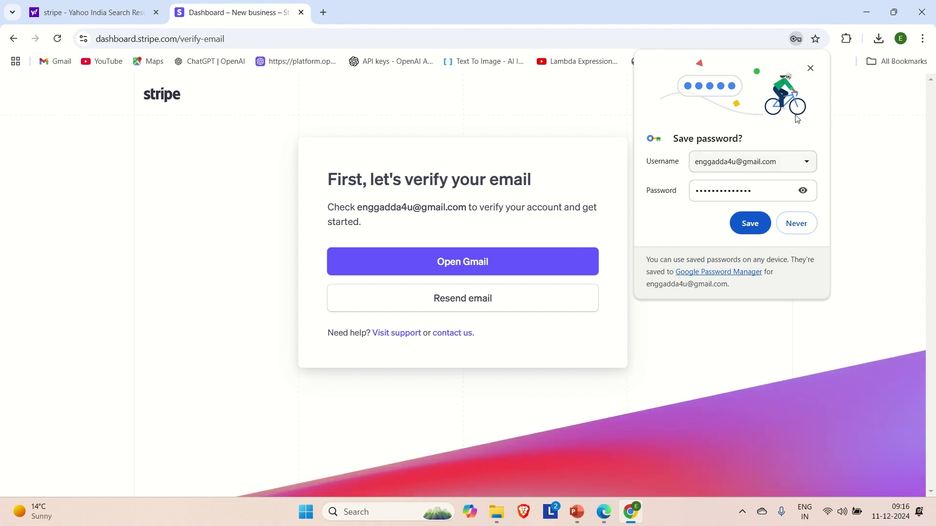
Dismiss the save-password offer, search for Gmail, and open Stripe's 'Verify your email' message
{"action": "left_click", "coordinate": [753, 223]}
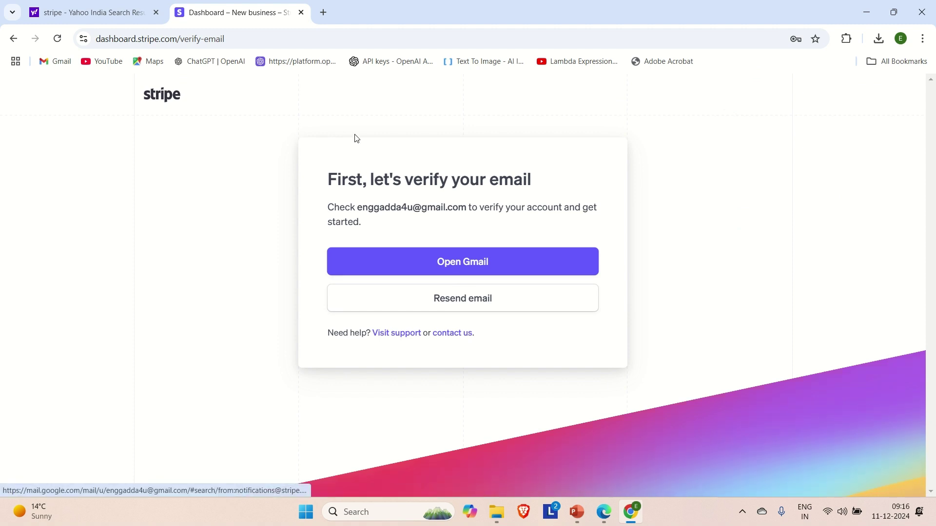
{"action": "left_click", "coordinate": [324, 15]}
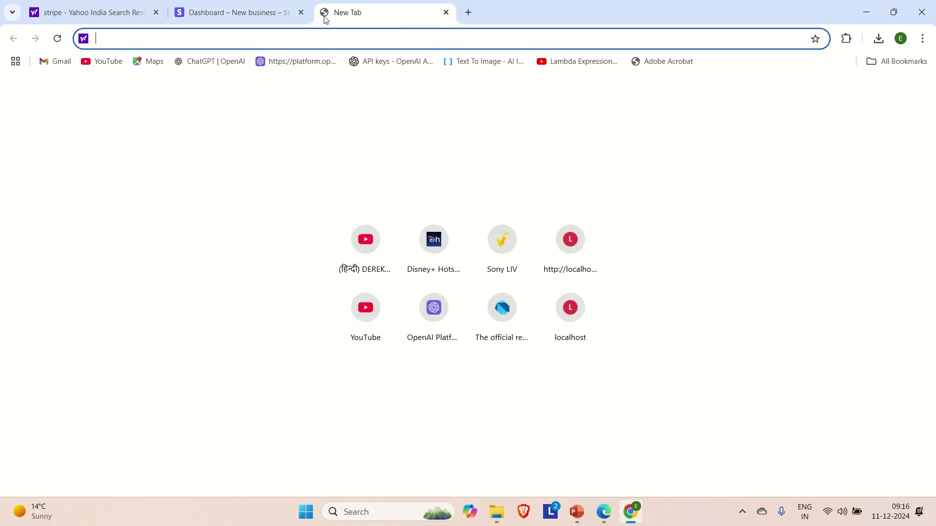
{"action": "type", "text": "gmai"}
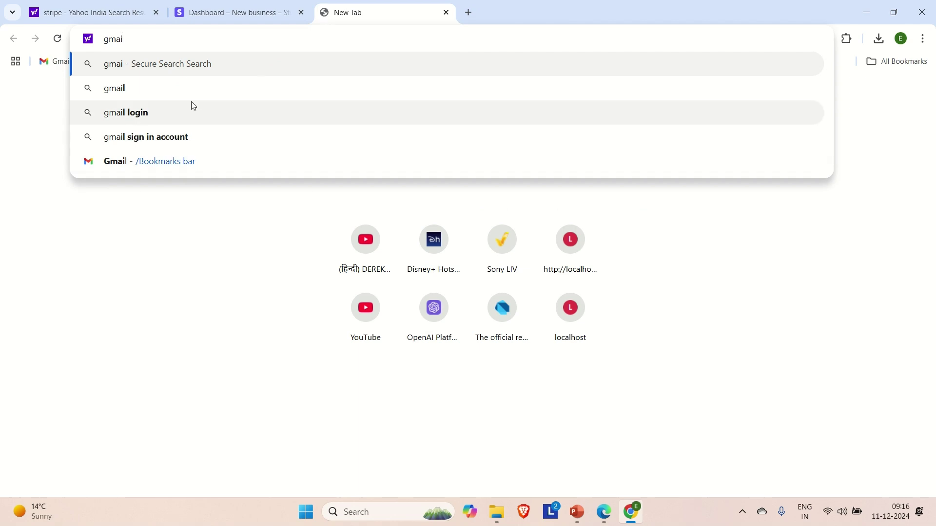
{"action": "type", "text": "l"}
{"action": "key", "text": "Return"}
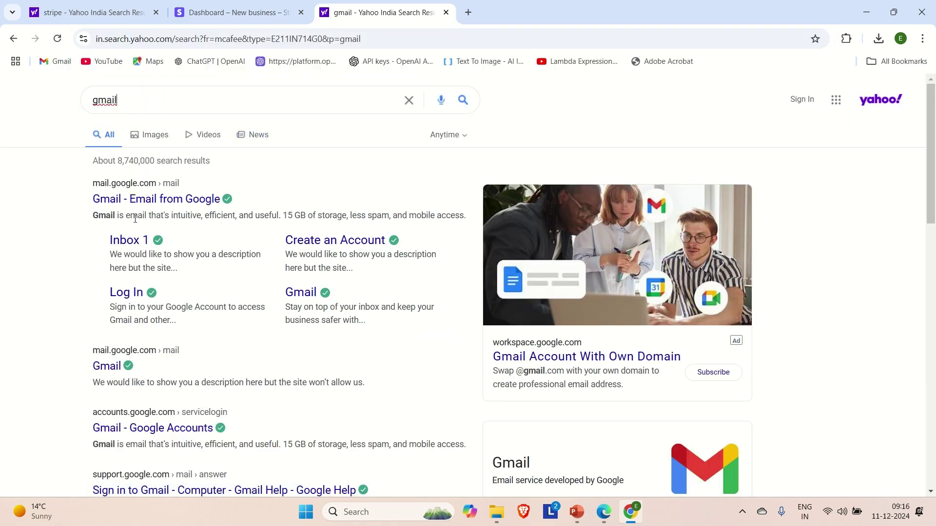
{"action": "left_click", "coordinate": [137, 206]}
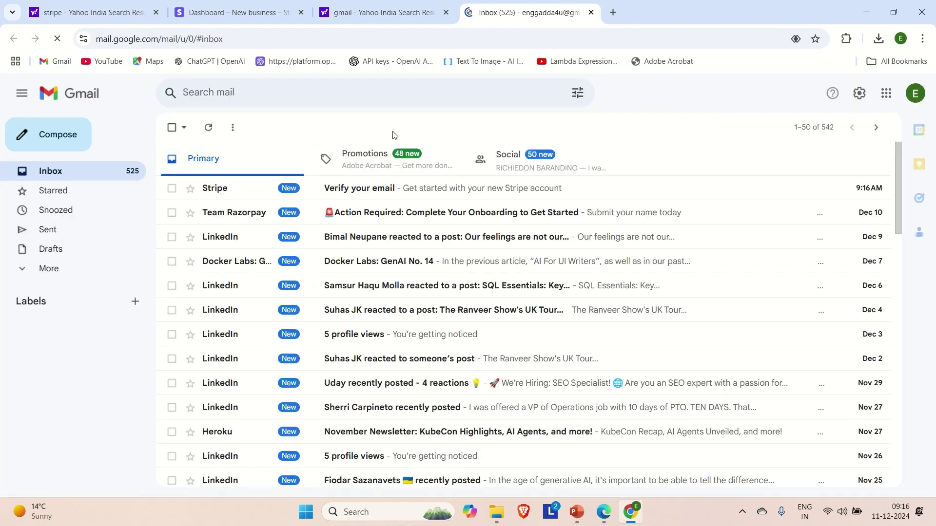
{"action": "left_click", "coordinate": [240, 195]}
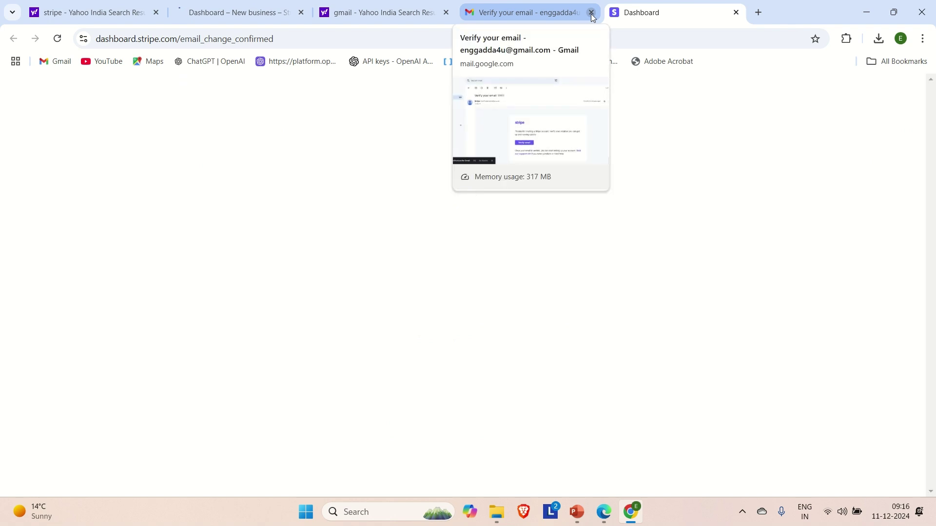
Close the Gmail tab and choose Explore features on Stripe's welcome page
{"action": "left_click", "coordinate": [591, 12]}
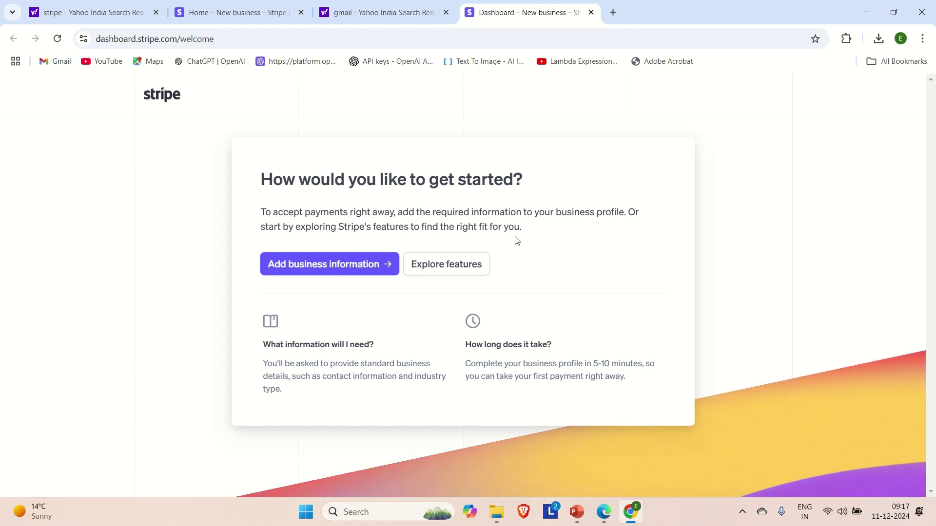
{"action": "left_click", "coordinate": [439, 278]}
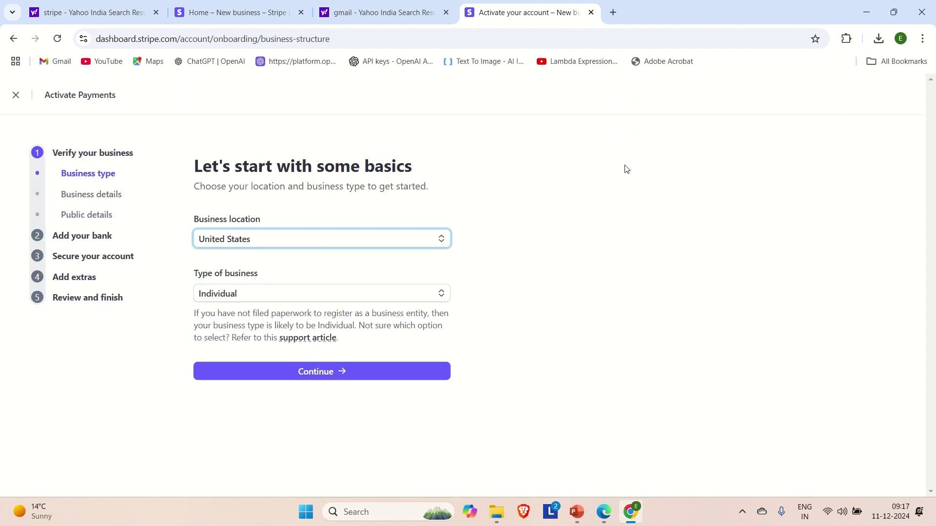
Continue past the business type step, then exit Activate Payments to the test dashboard
{"action": "left_click", "coordinate": [296, 372]}
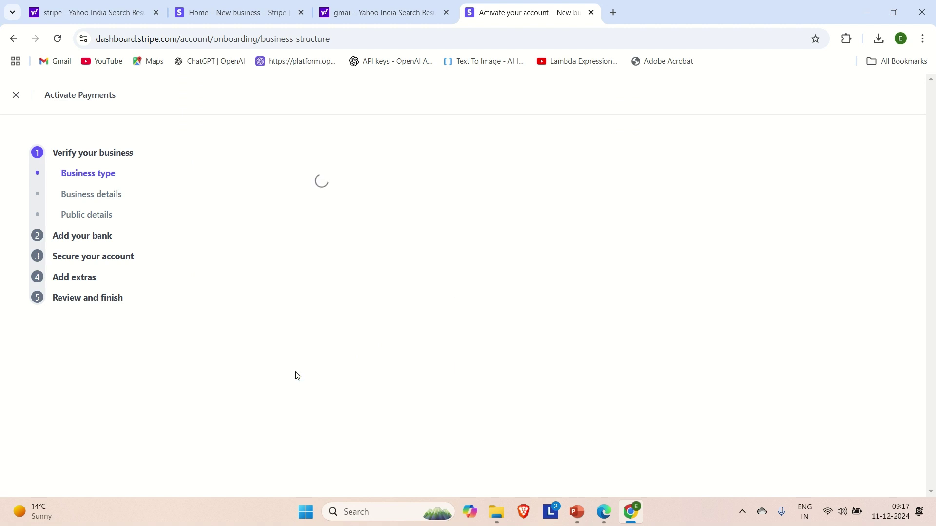
{"action": "left_click", "coordinate": [15, 95]}
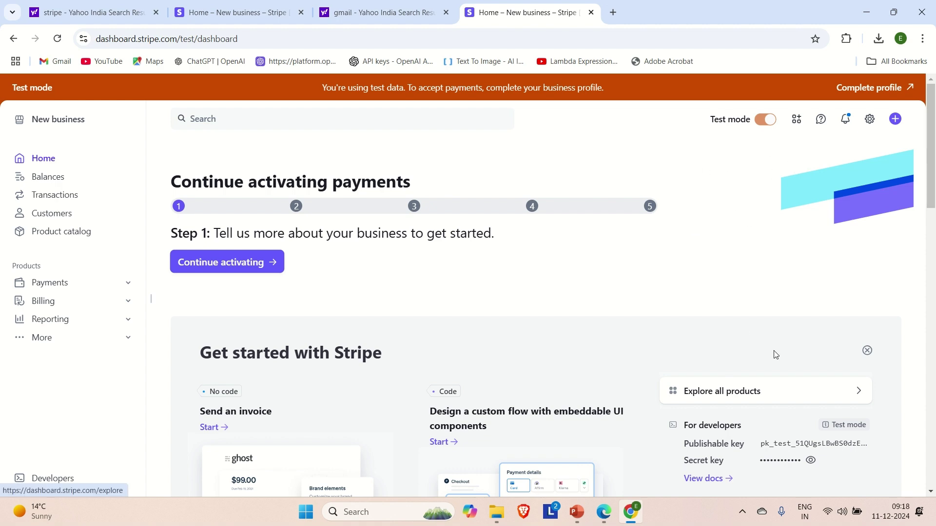
{"action": "scroll", "coordinate": [773, 355], "scroll_direction": "down", "scroll_amount": 2}
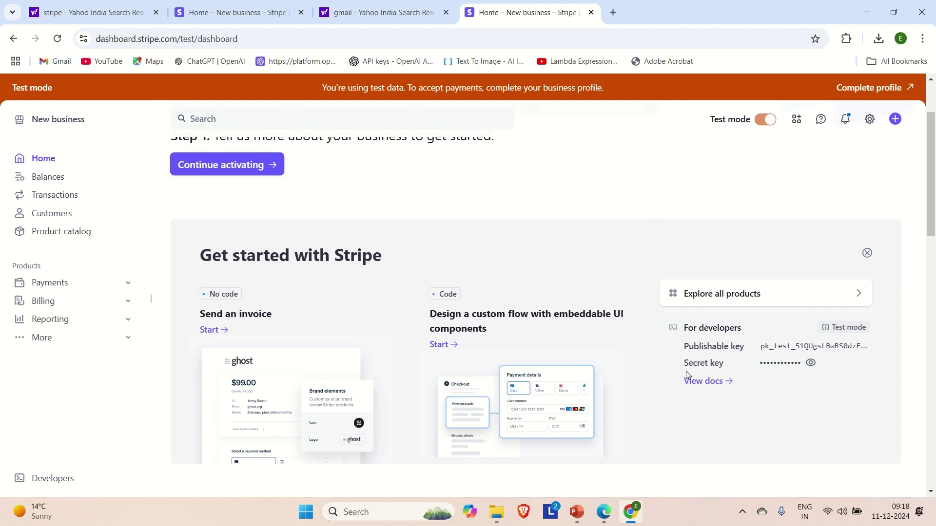